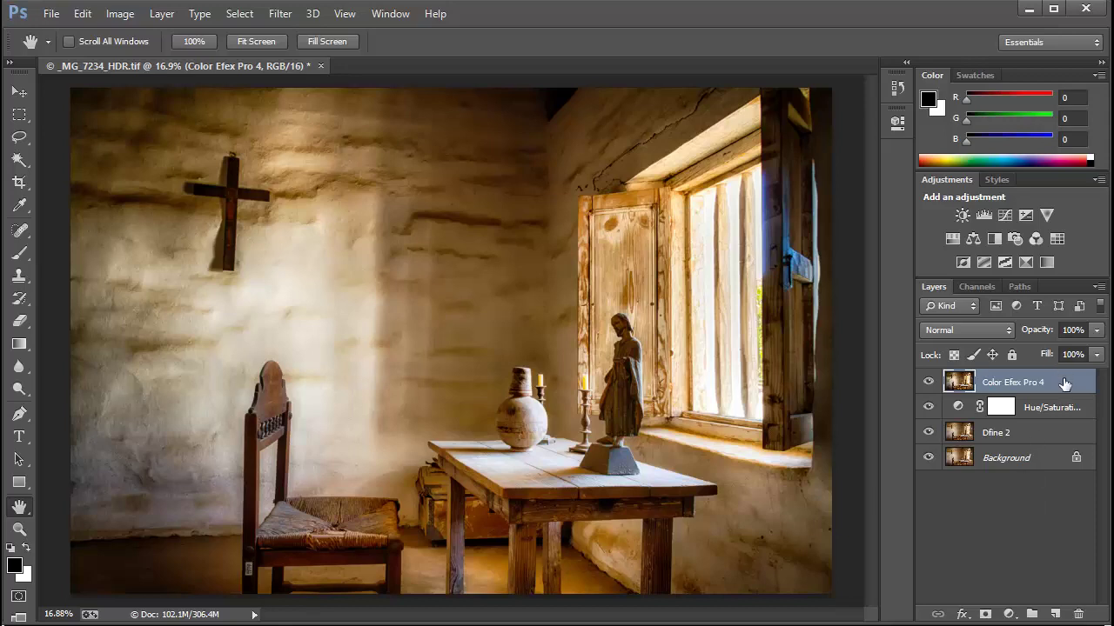
Convert the Color Efex Pro 4 layer to a smart object from the Layers panel menu.
click(1099, 288)
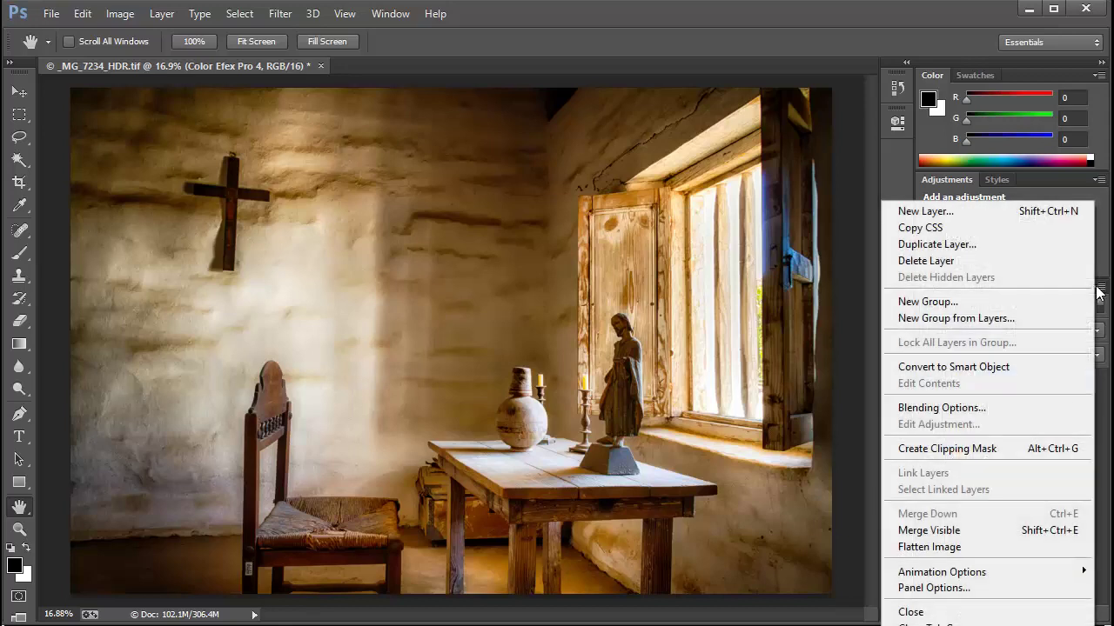
click(1035, 366)
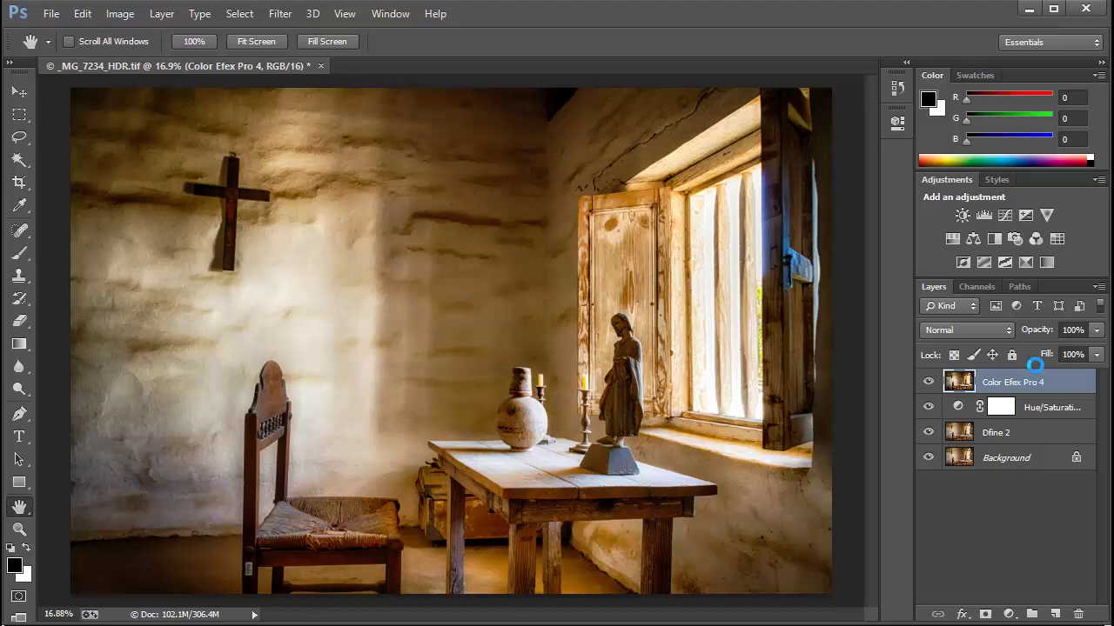
click(279, 14)
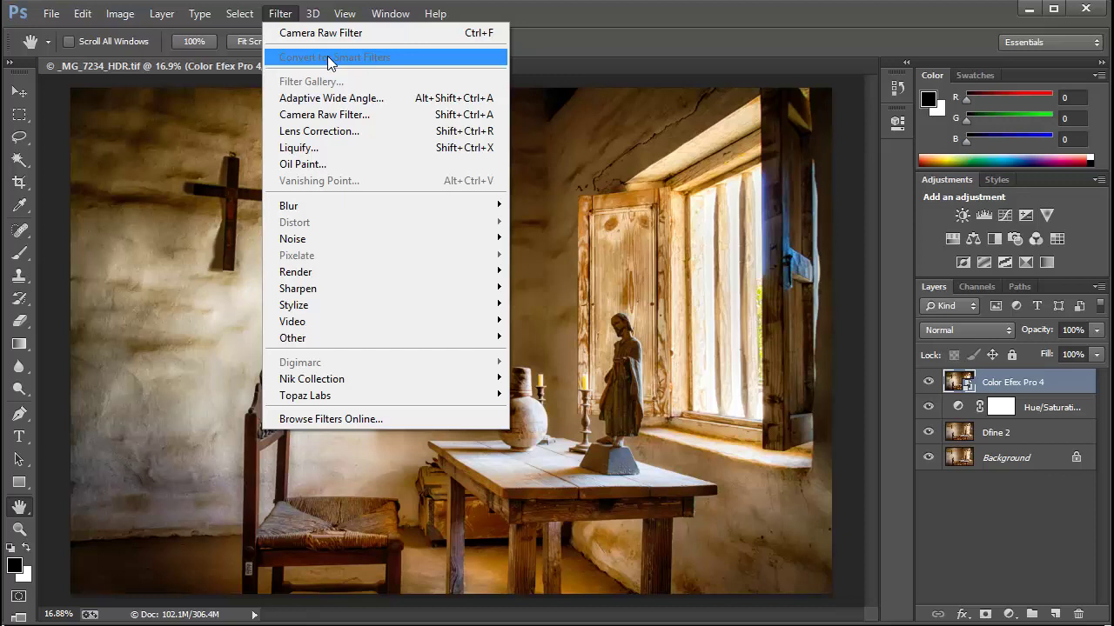
click(682, 47)
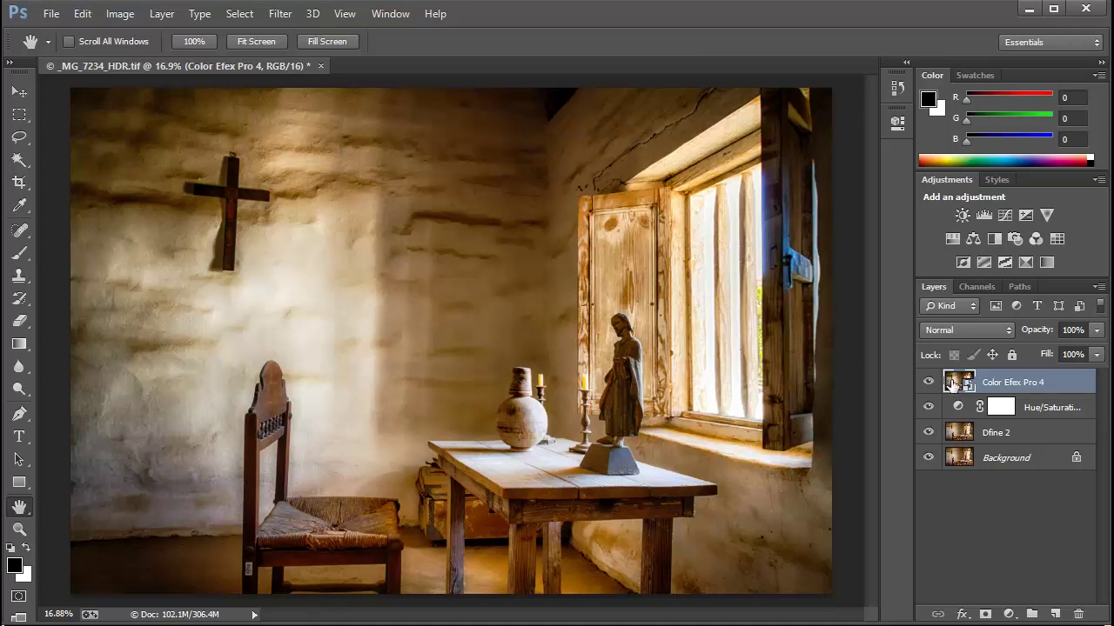
Apply the Camera Raw Filter with Upright set to Full in Lens Corrections.
click(279, 17)
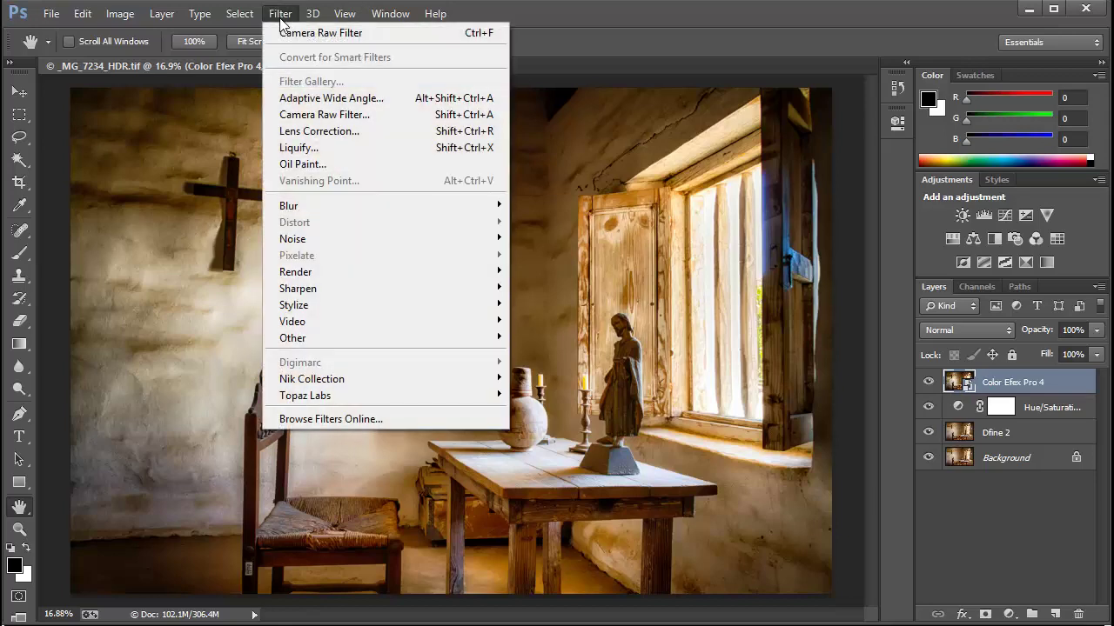
click(313, 118)
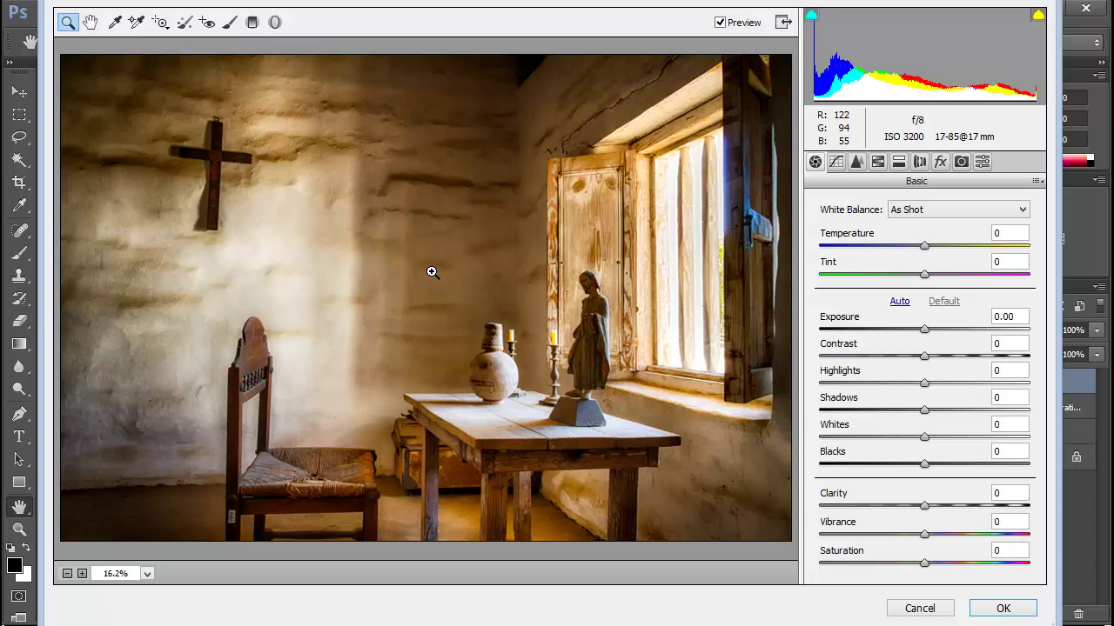
click(919, 162)
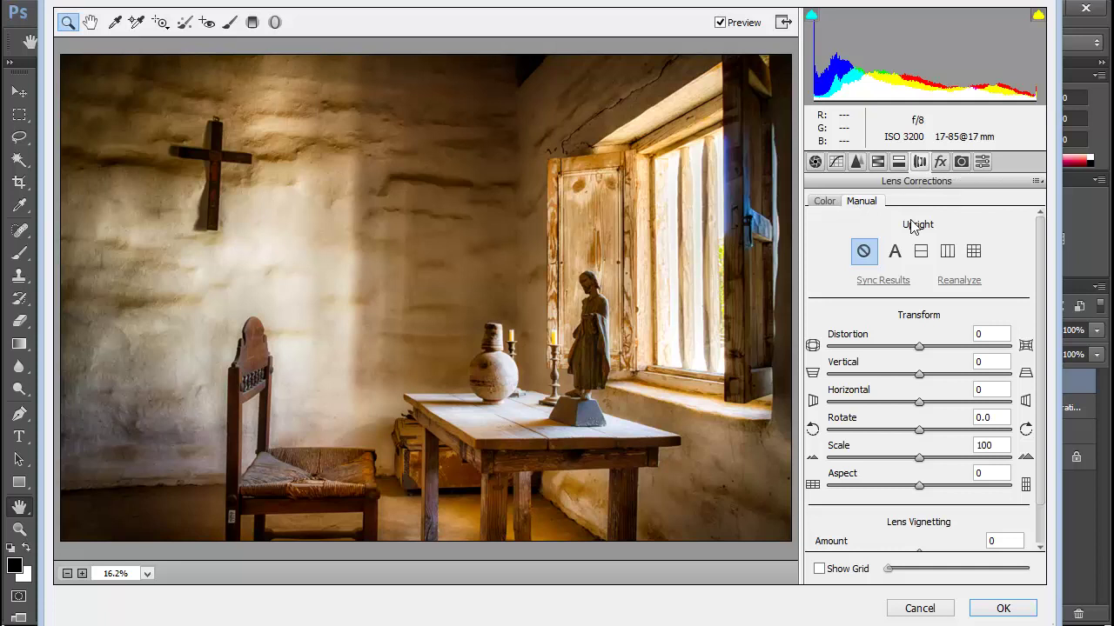
click(972, 252)
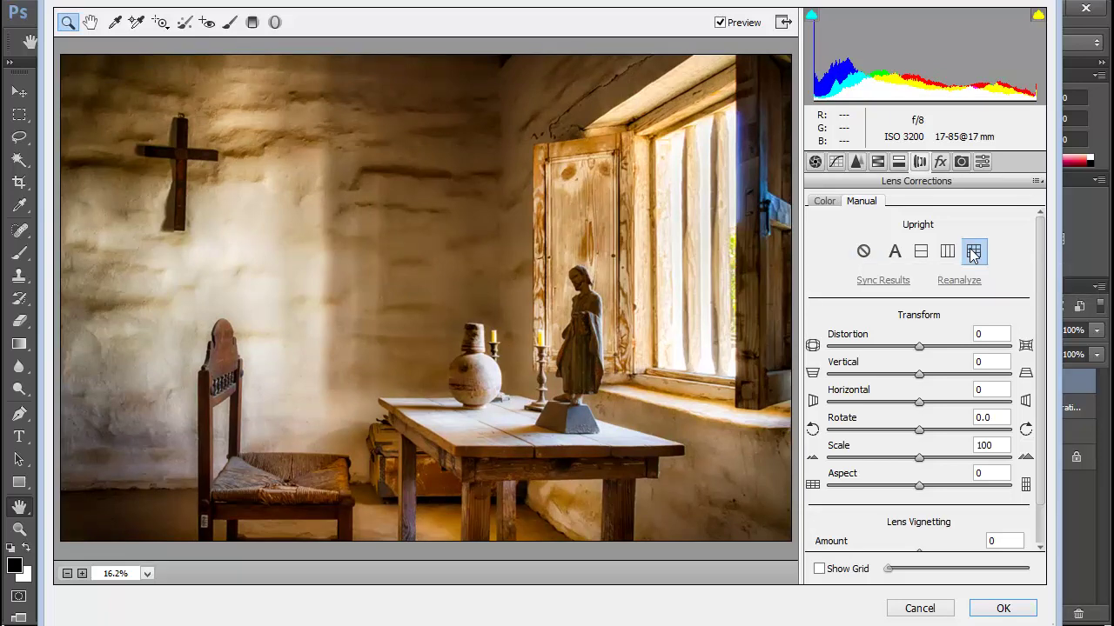
click(1003, 608)
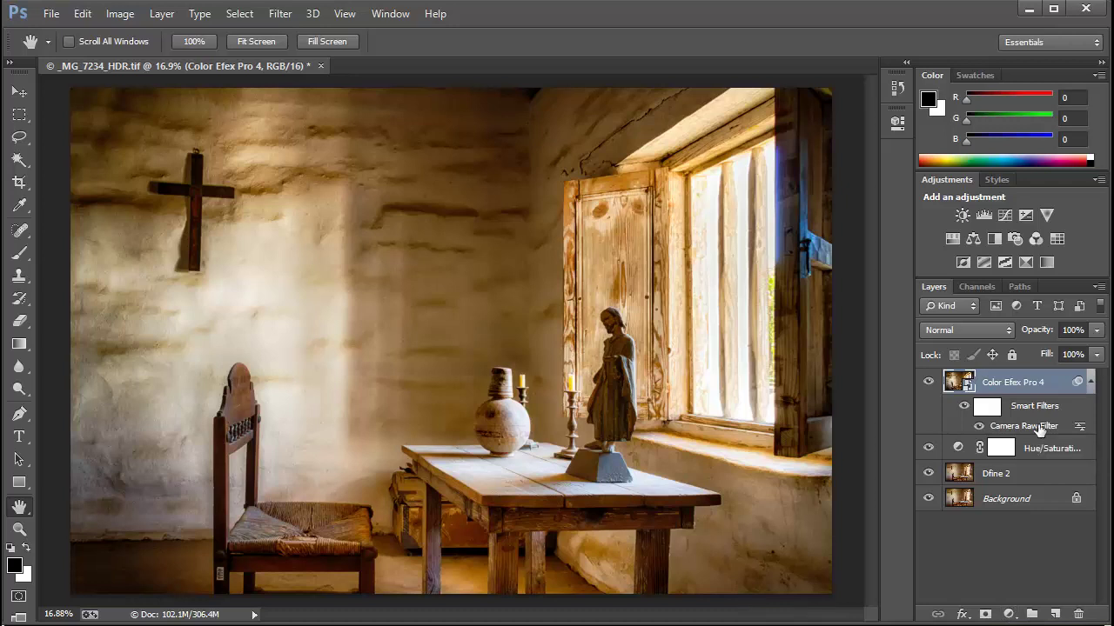
Reopen the Camera Raw smart filter, cancel without changes, and switch to Lightroom.
double_click(1038, 426)
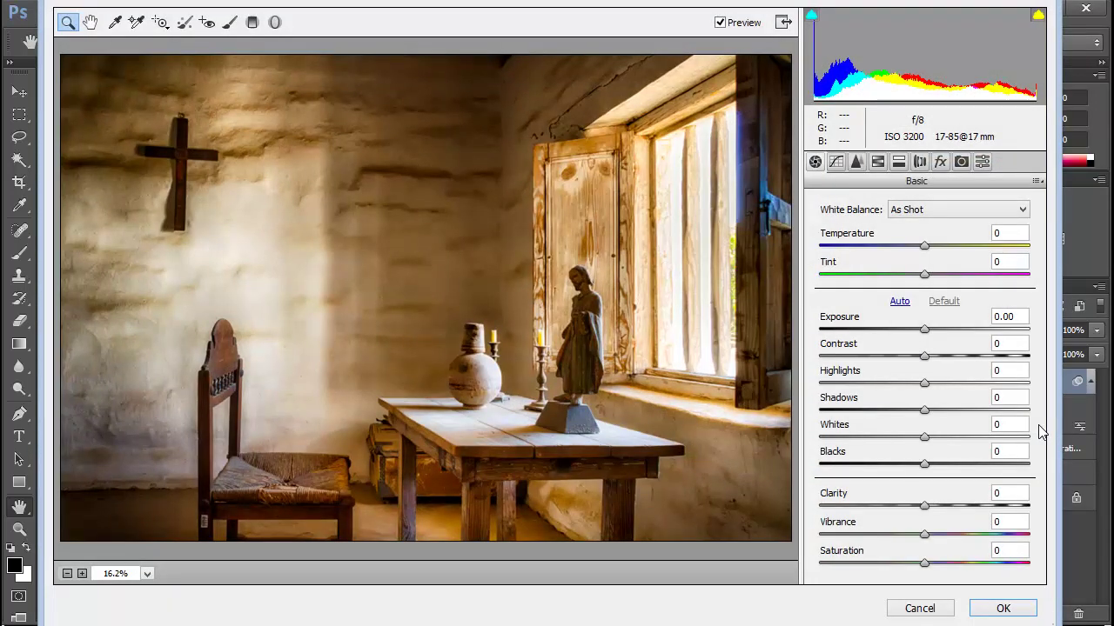
click(919, 609)
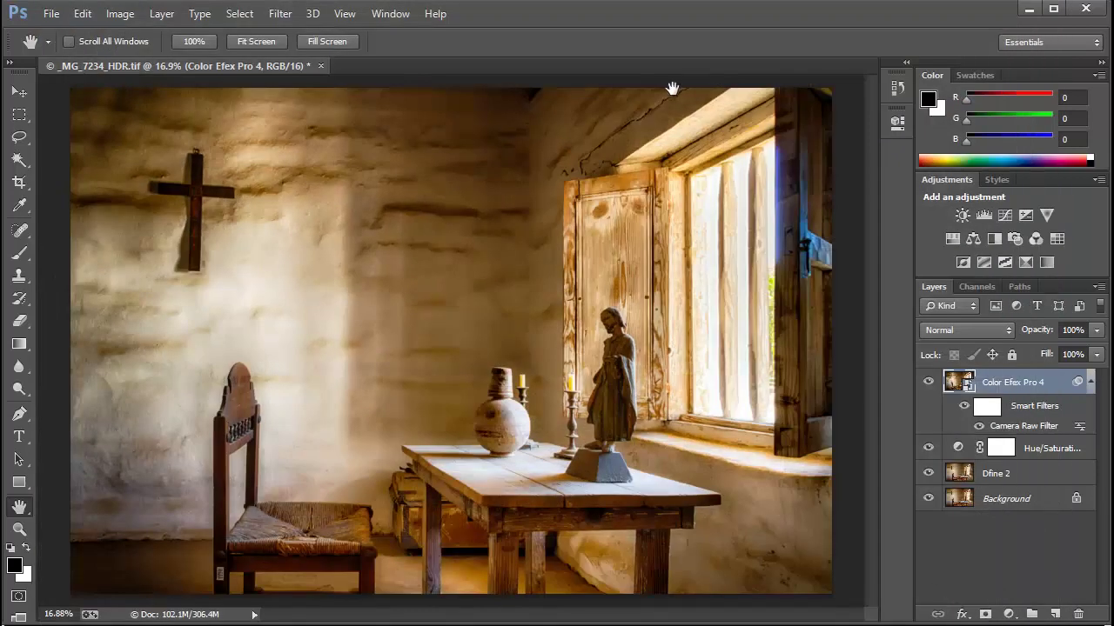
key(alt+Tab)
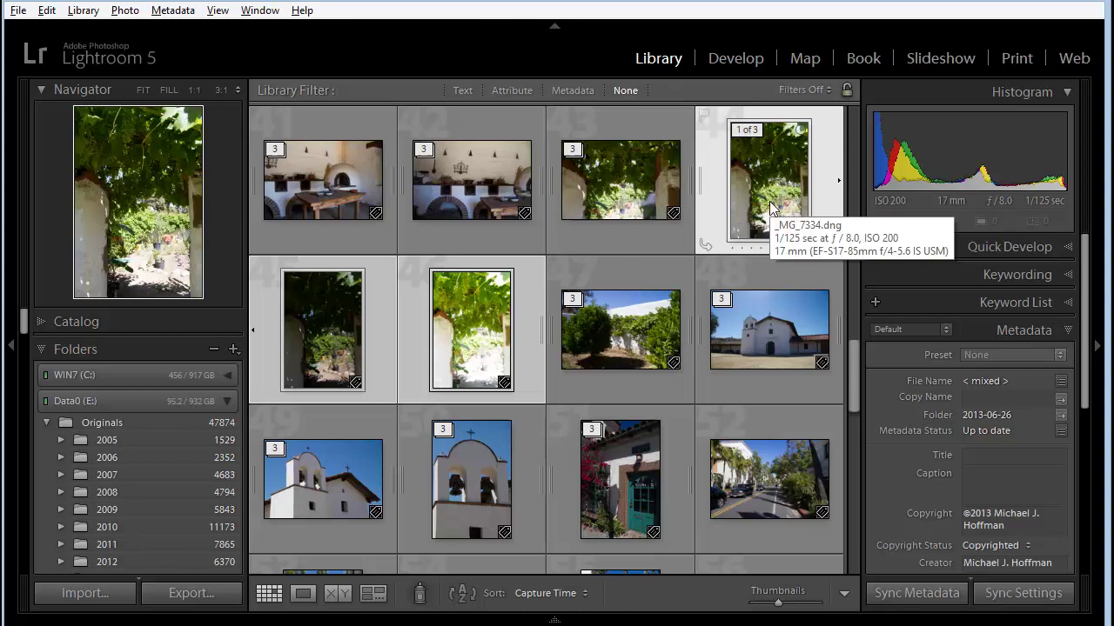
Go to Photo > Edit In to reach Merge to HDR Pro in Photoshop.
click(124, 10)
mouse_move(177, 140)
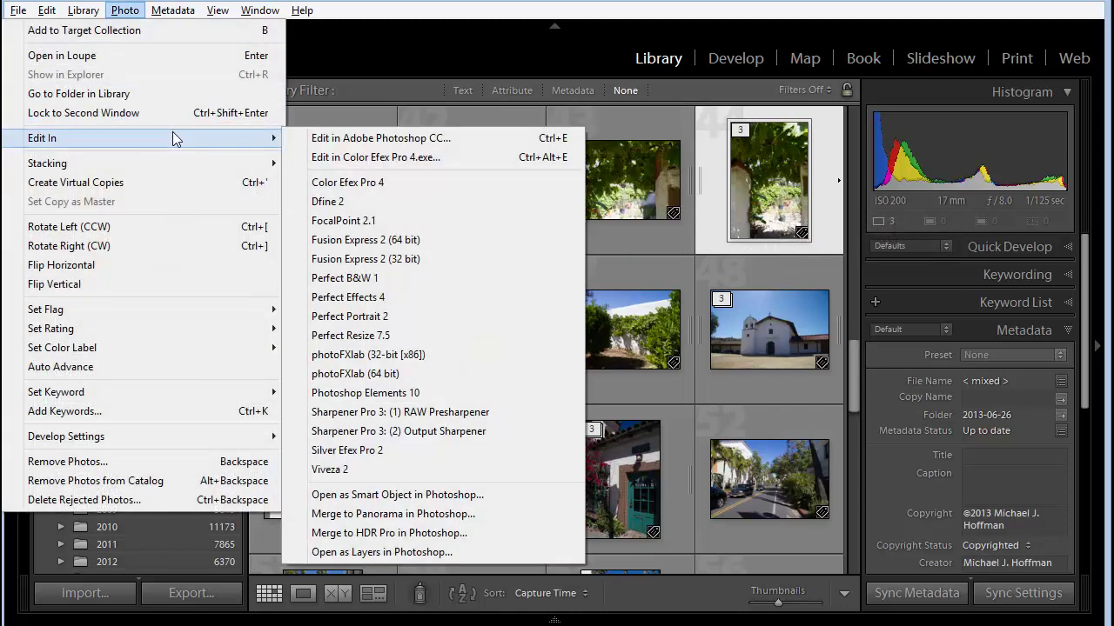
Merge the three grapevine exposures in HDR Pro with Mode set to 32 Bit.
click(421, 533)
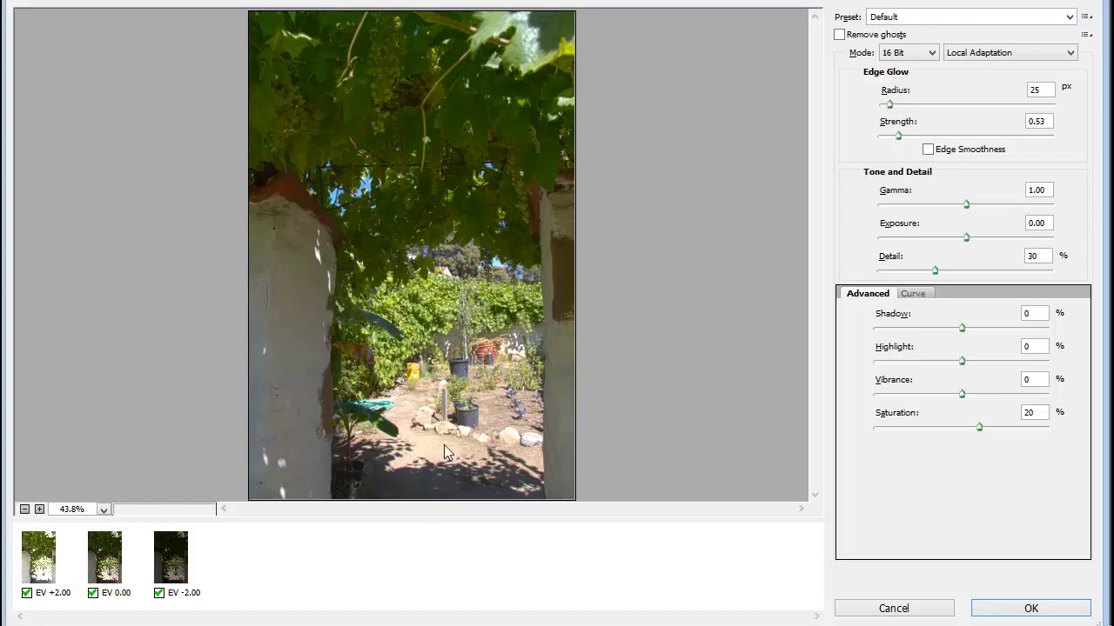
click(914, 62)
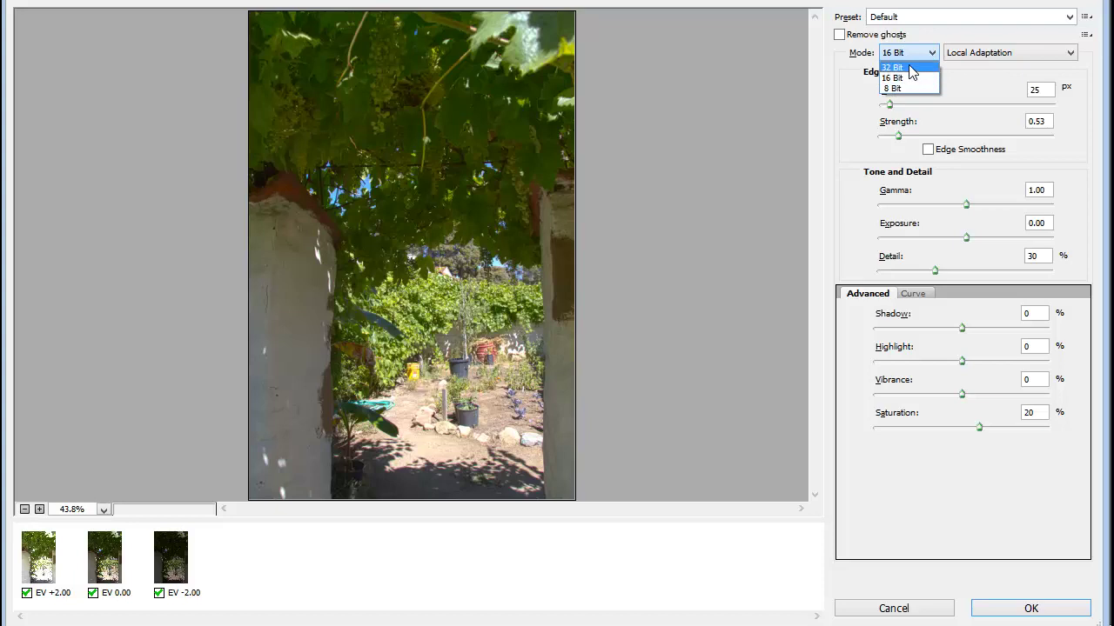
click(896, 67)
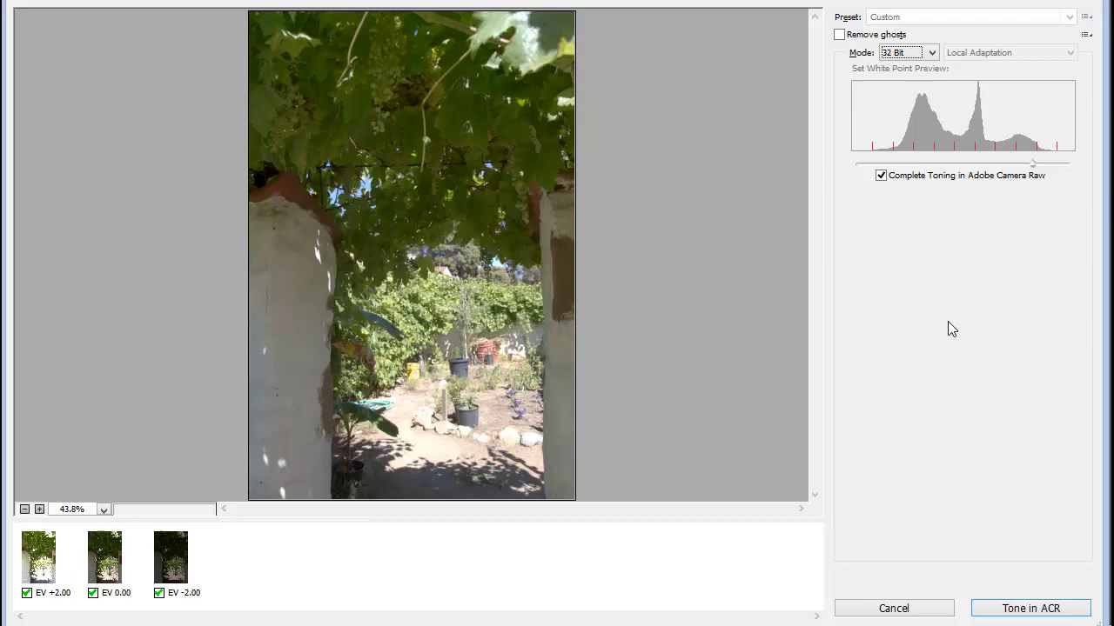
Tone the HDR in Camera Raw: Contrast +28, Highlights -100, Shadows +84, Blacks +28, then OK.
click(1020, 611)
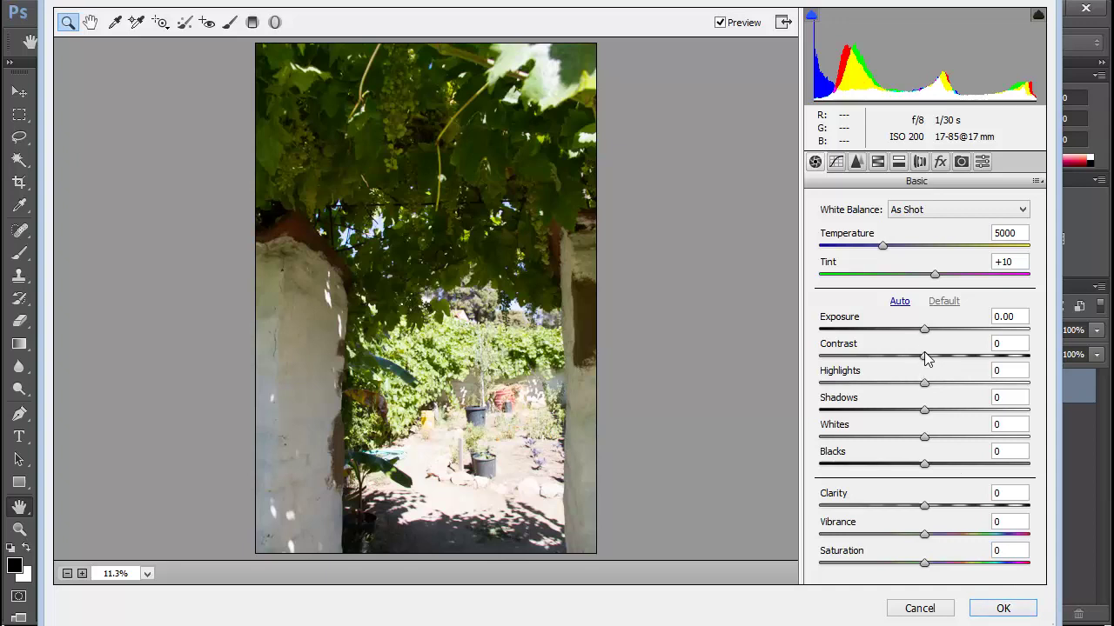
drag(924, 355, 814, 384)
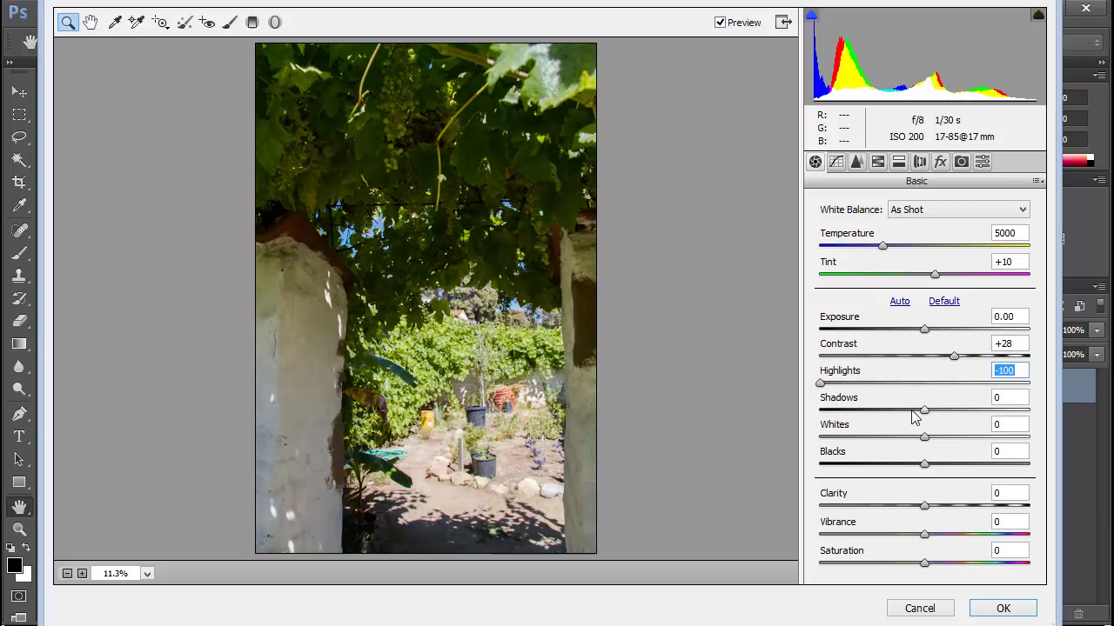
drag(924, 410, 1012, 410)
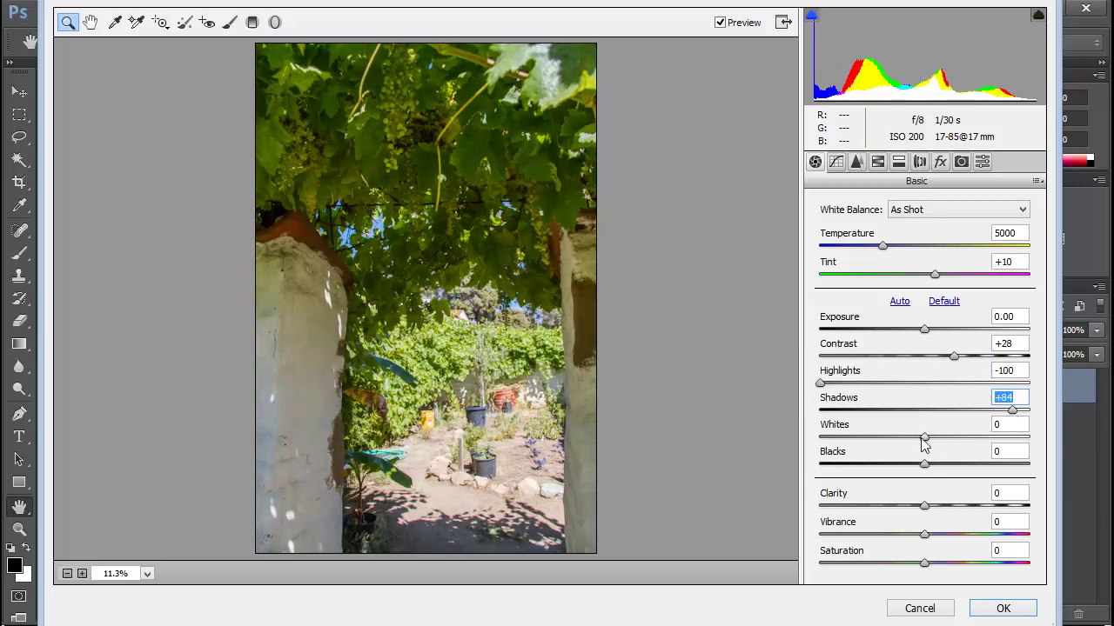
drag(924, 437, 954, 465)
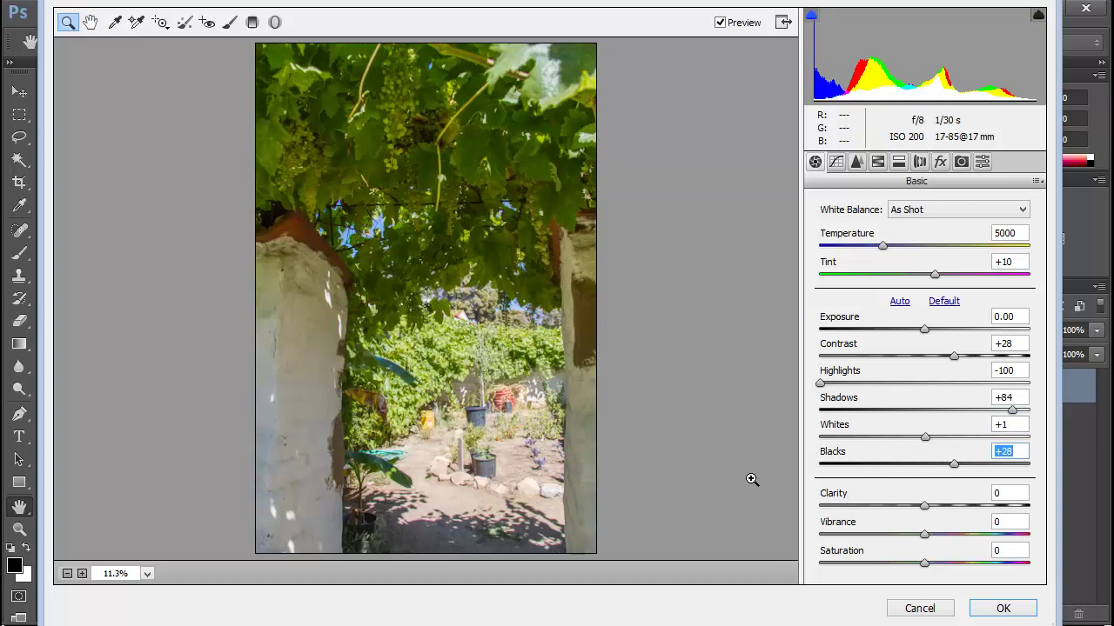
click(1002, 608)
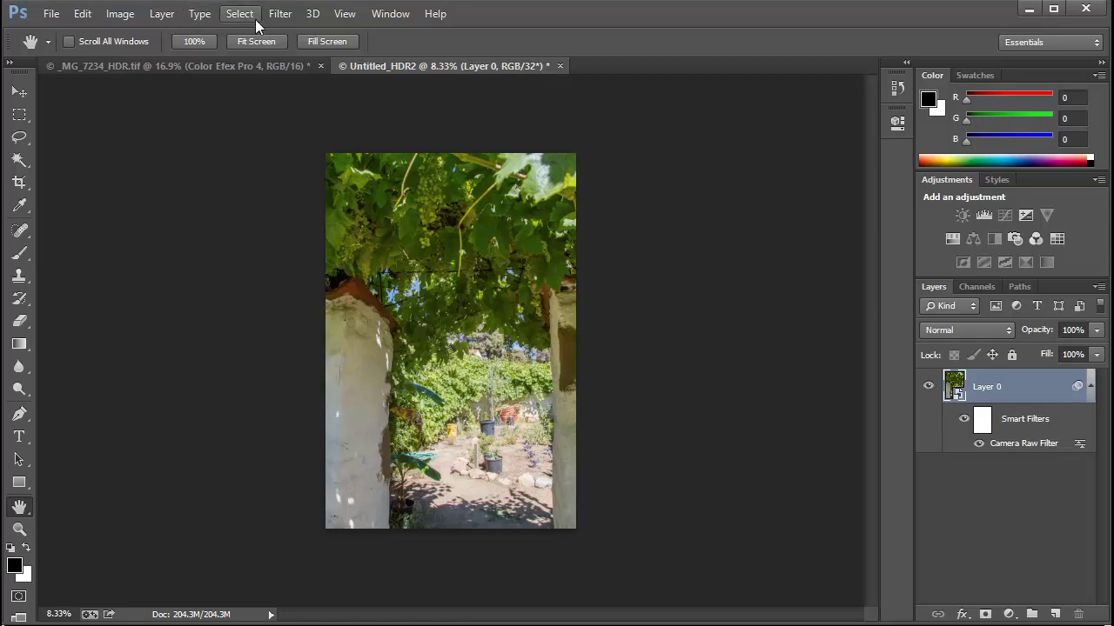
Choose Image > Mode > 16 Bits/Channel and accept the smart filter warning.
click(139, 16)
mouse_move(154, 35)
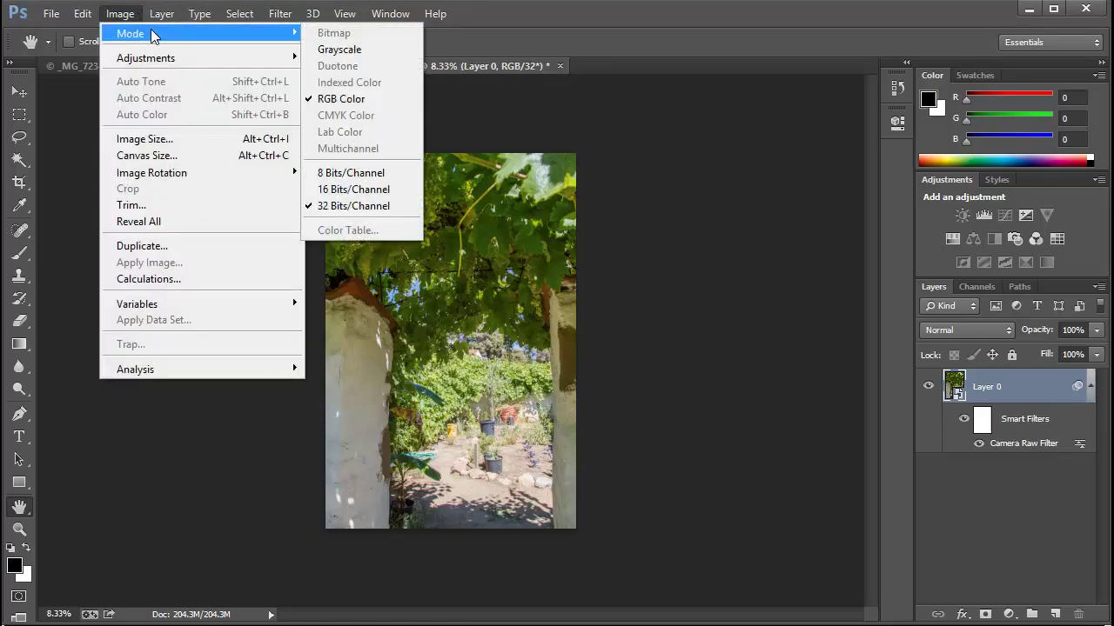
click(367, 195)
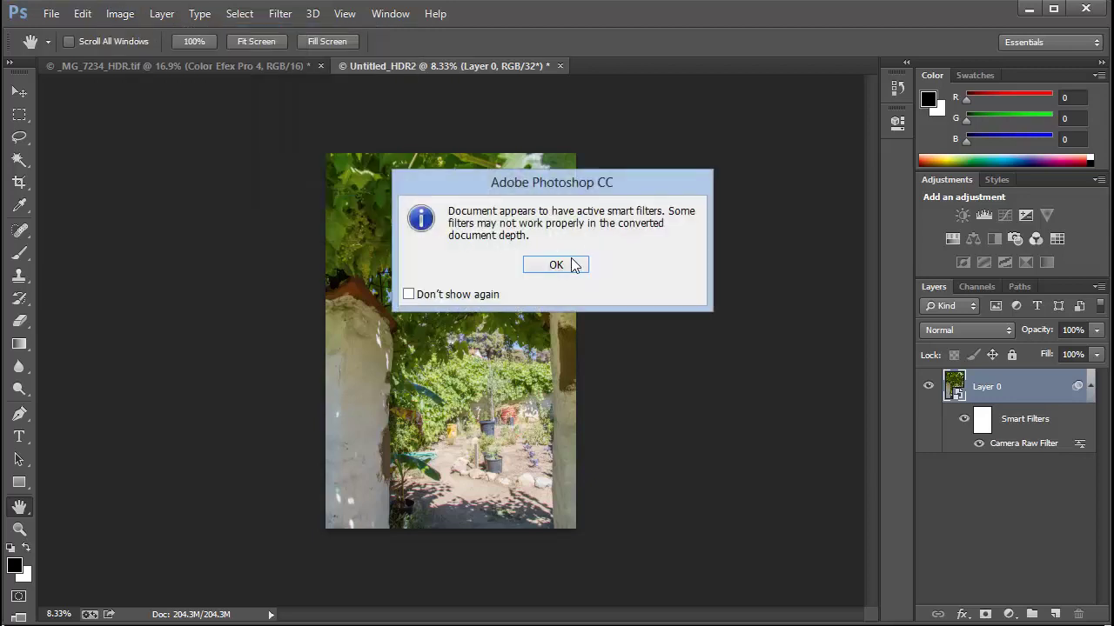
click(562, 267)
Merge the layers and set the HDR Toning method to Exposure and Gamma.
click(529, 258)
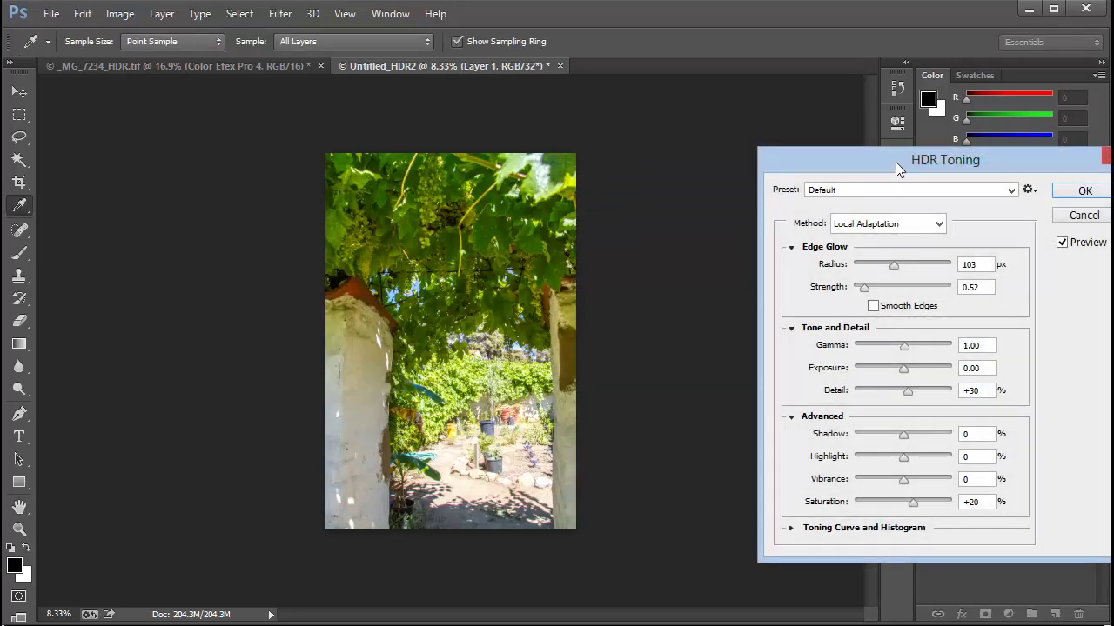
drag(896, 162, 712, 160)
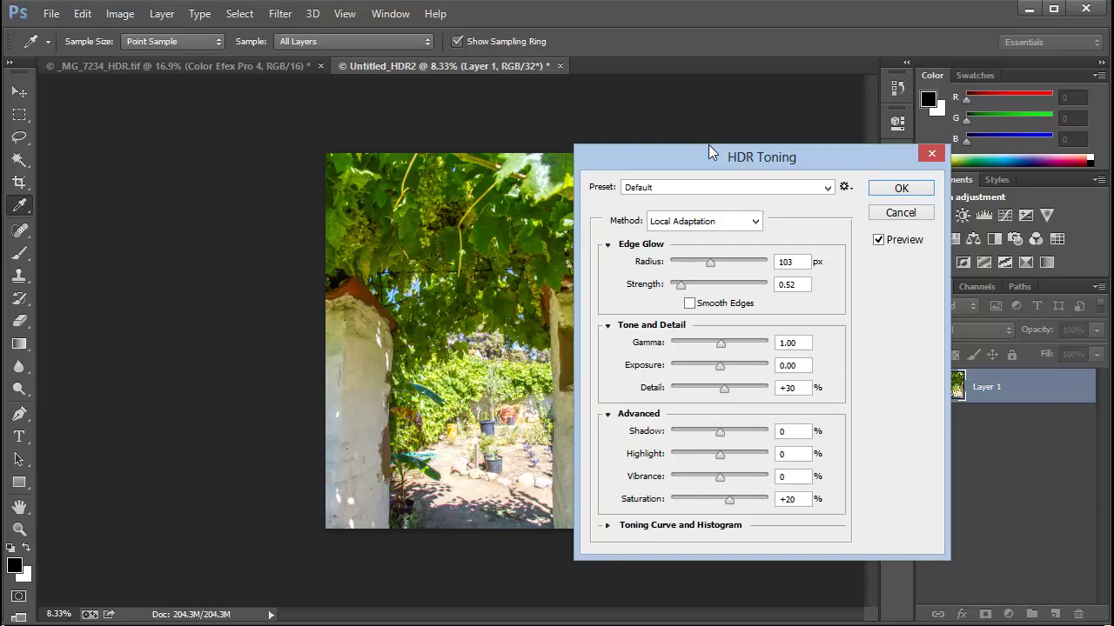
click(704, 226)
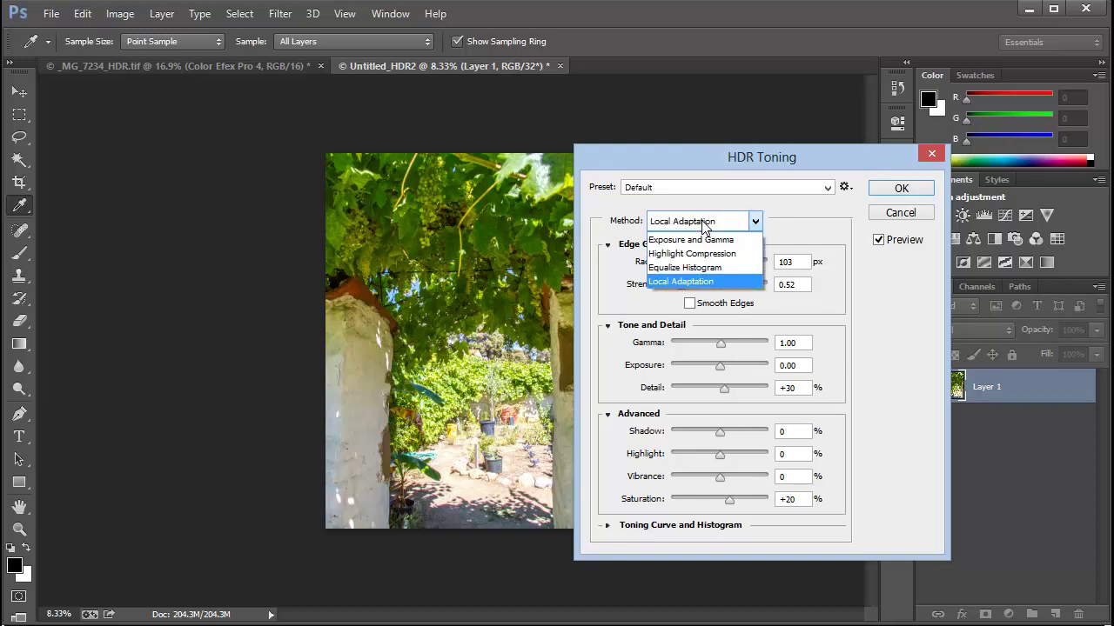
click(696, 241)
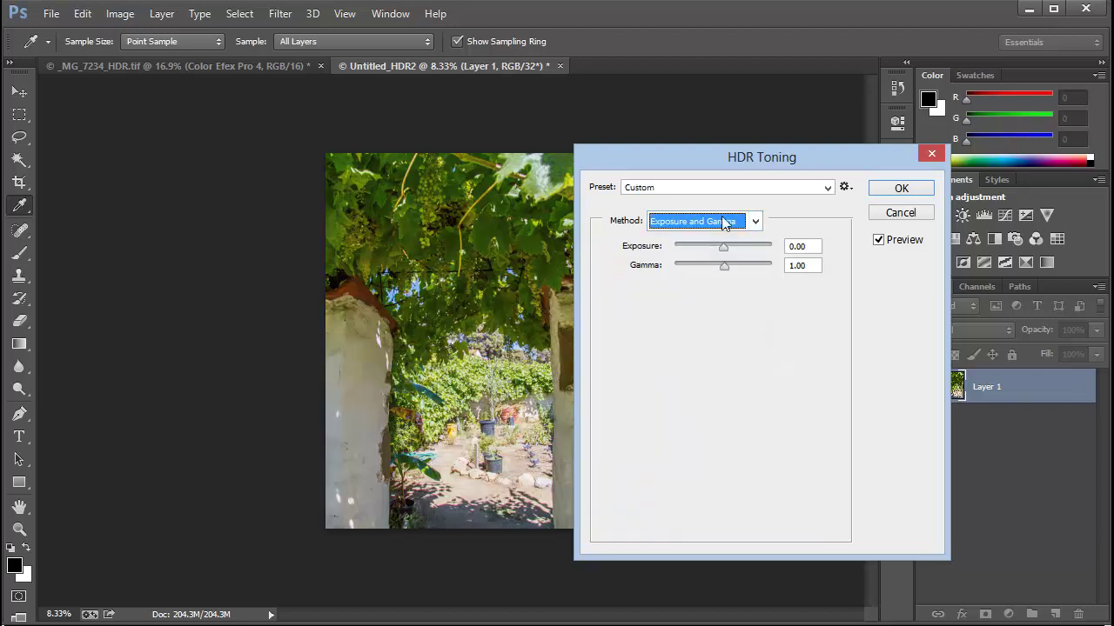
Set Exposure to 0 and accept HDR Toning to complete the 16-bit conversion.
drag(749, 165, 829, 126)
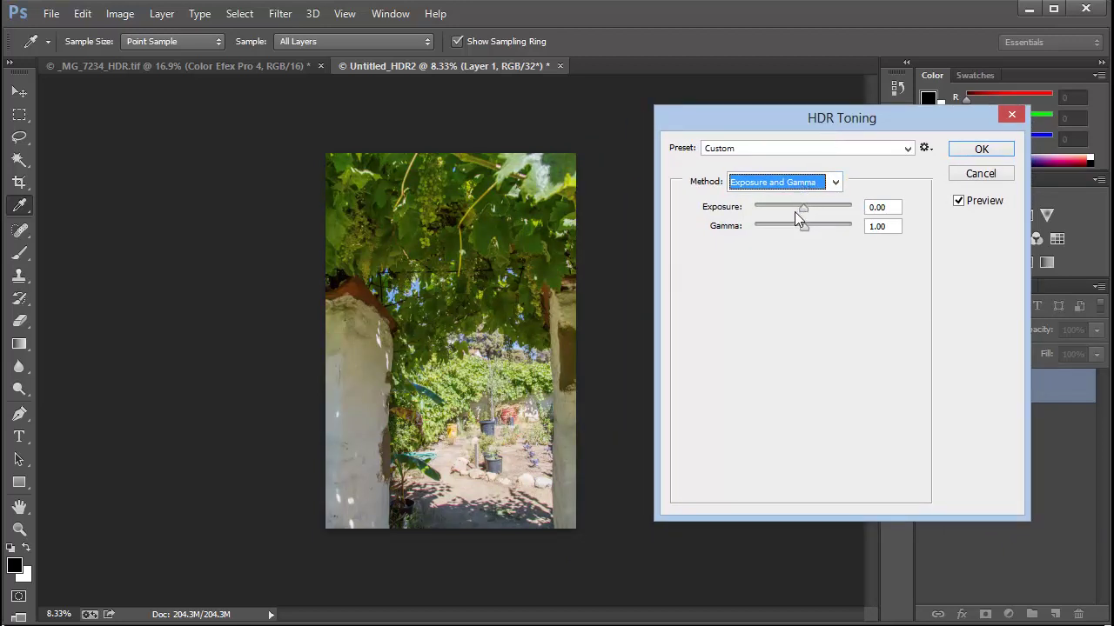
drag(801, 208, 803, 205)
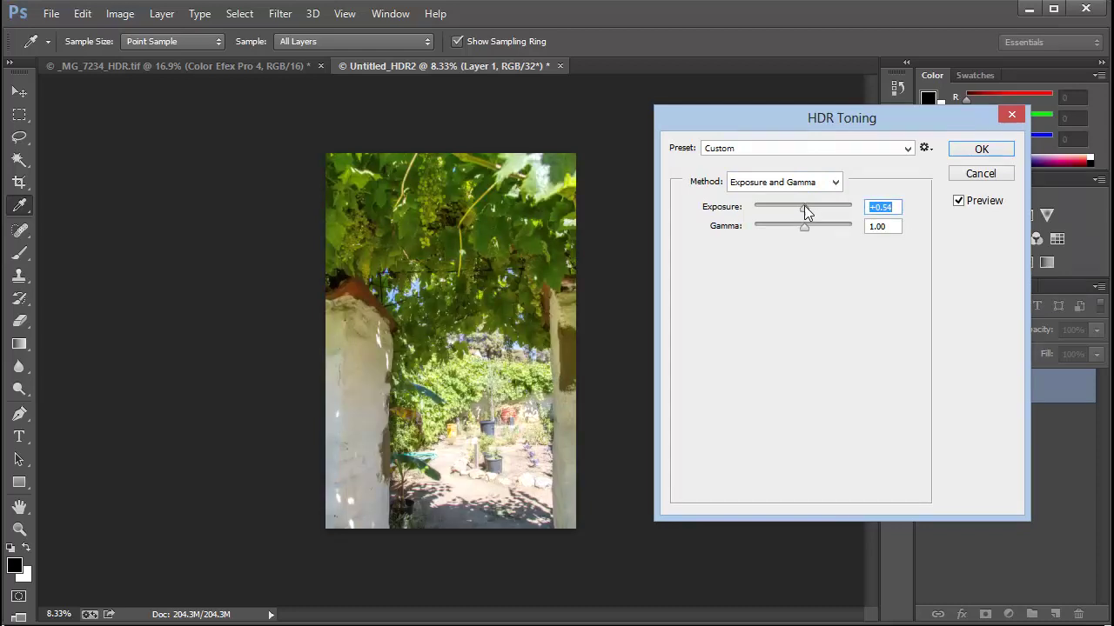
text(0)
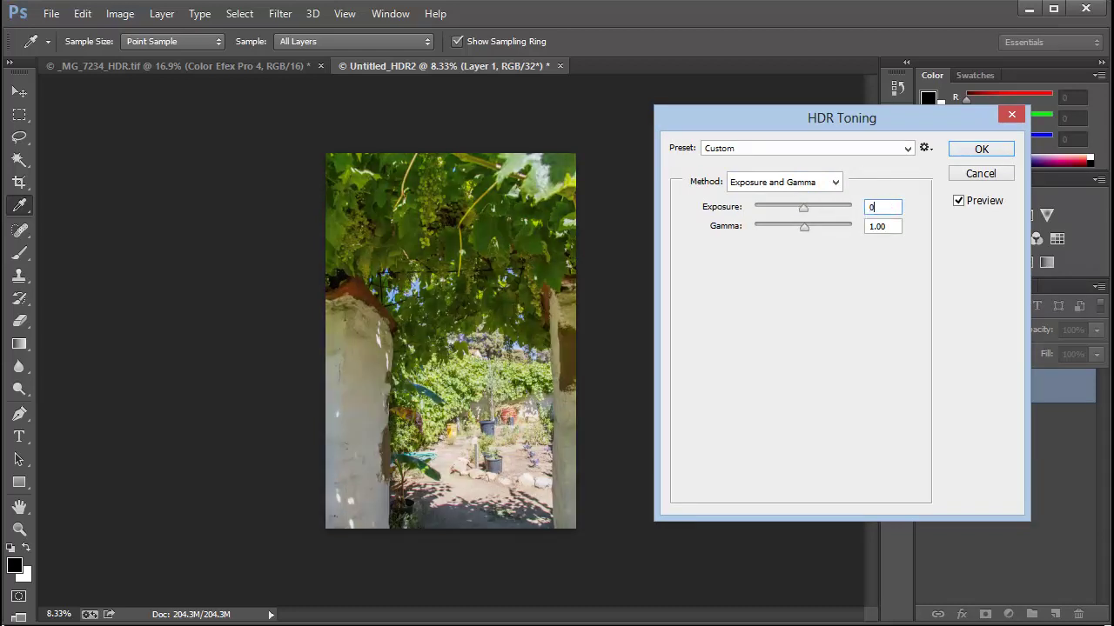
key(Tab)
click(981, 149)
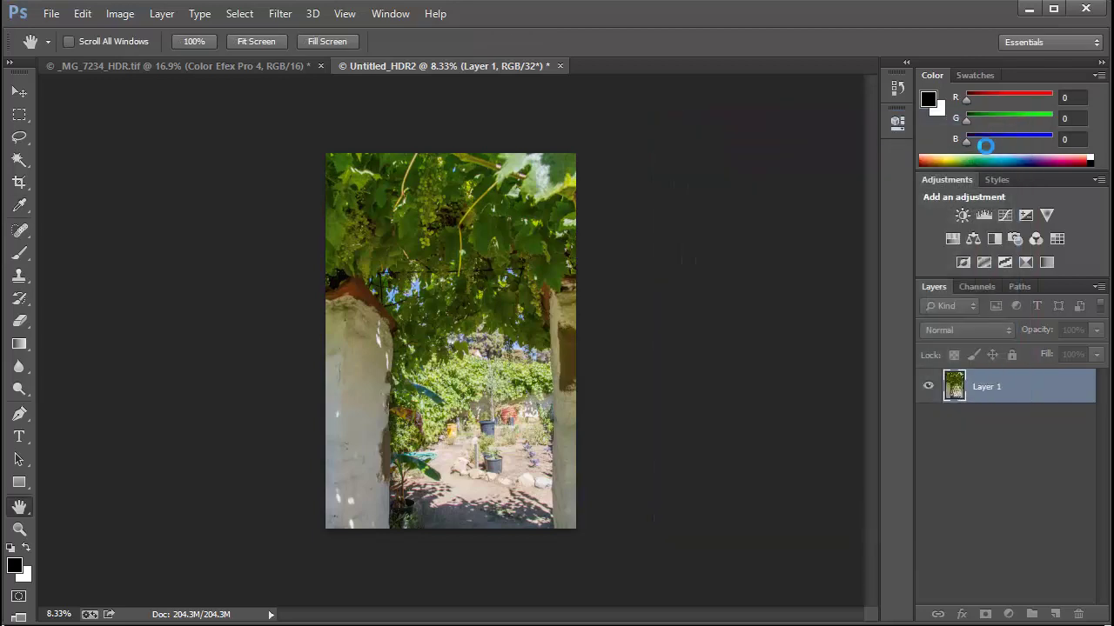